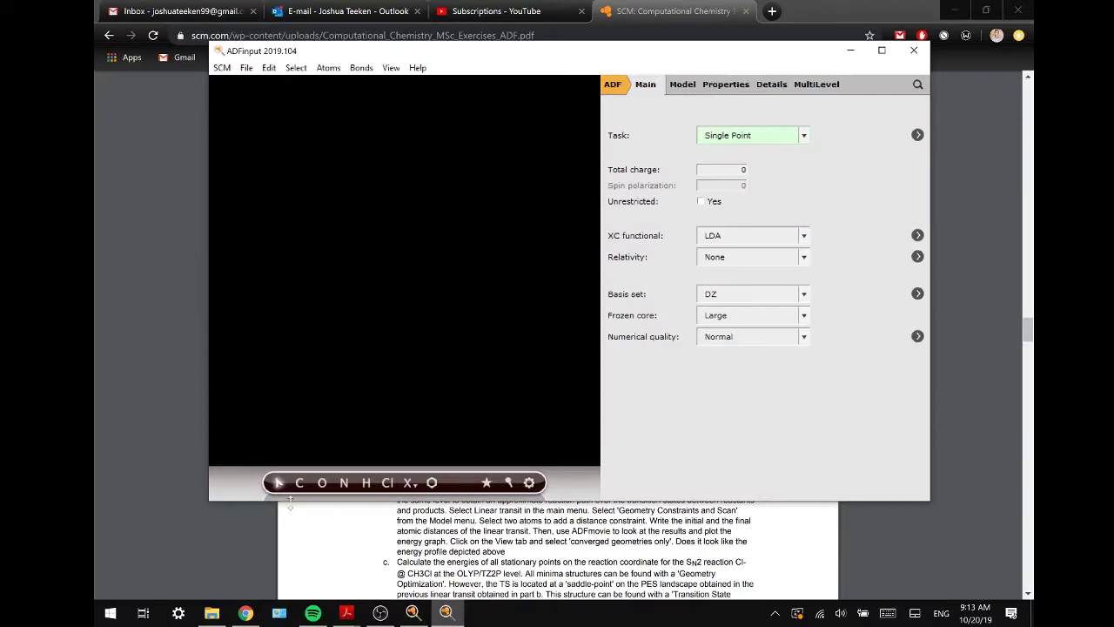
Draw a C–Cl bond and add hydrogens with Ctrl+E to build chloromethane.
left_click(299, 485)
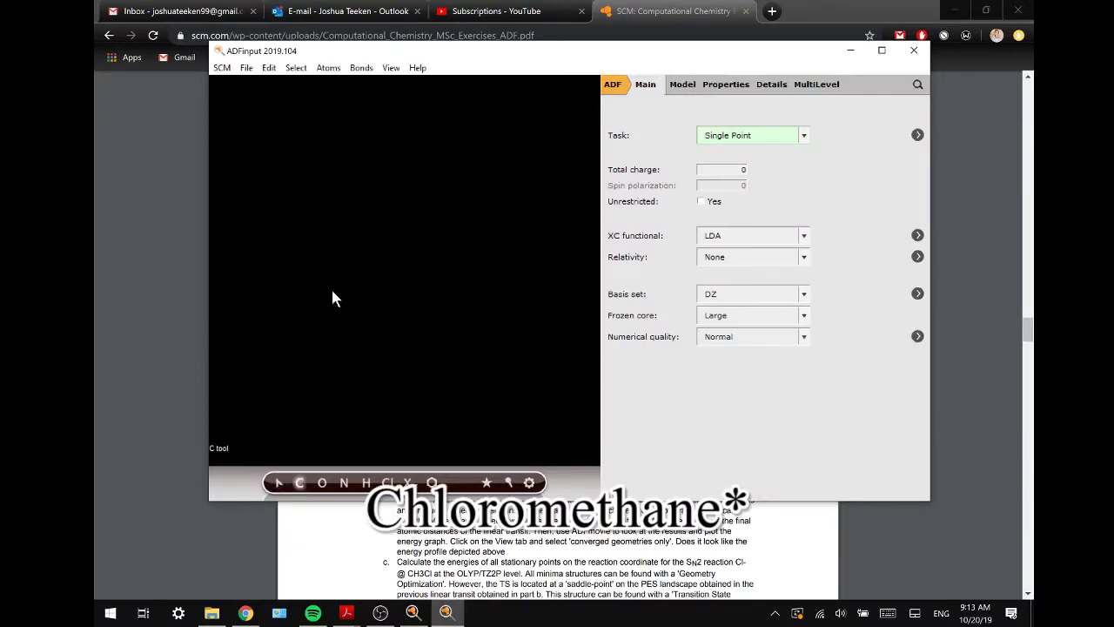
left_click(361, 264)
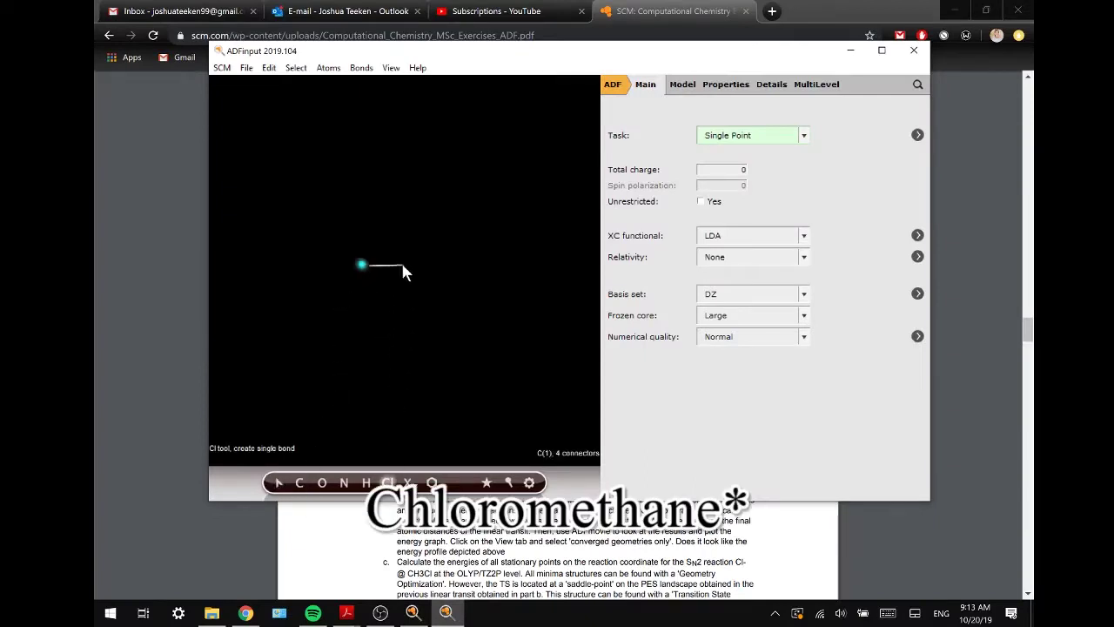
left_click(402, 267)
key("ctrl+e")
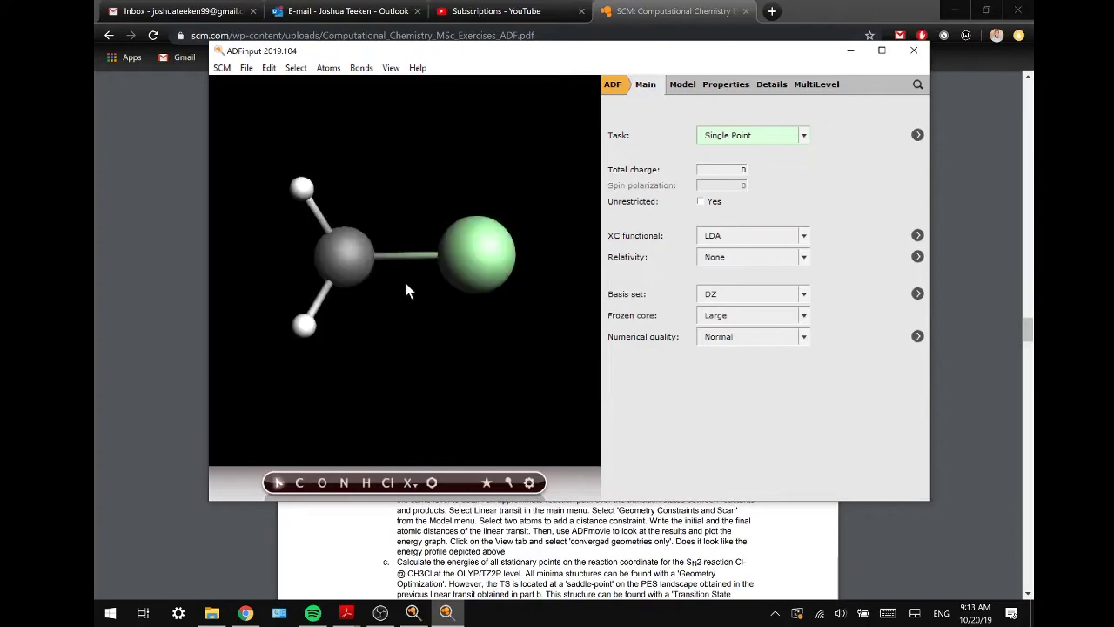
Set the task to Geometry Optimization with GGA:OLYP, TZ2P basis and no frozen core.
left_click(719, 138)
left_click(731, 169)
left_click(723, 241)
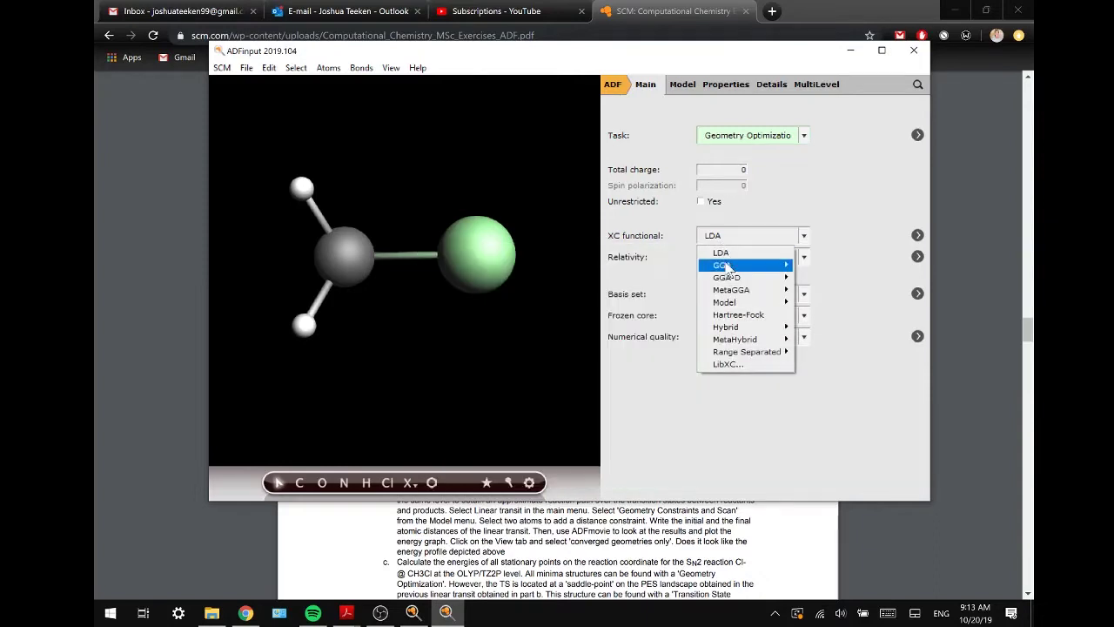
mouse_move(727, 266)
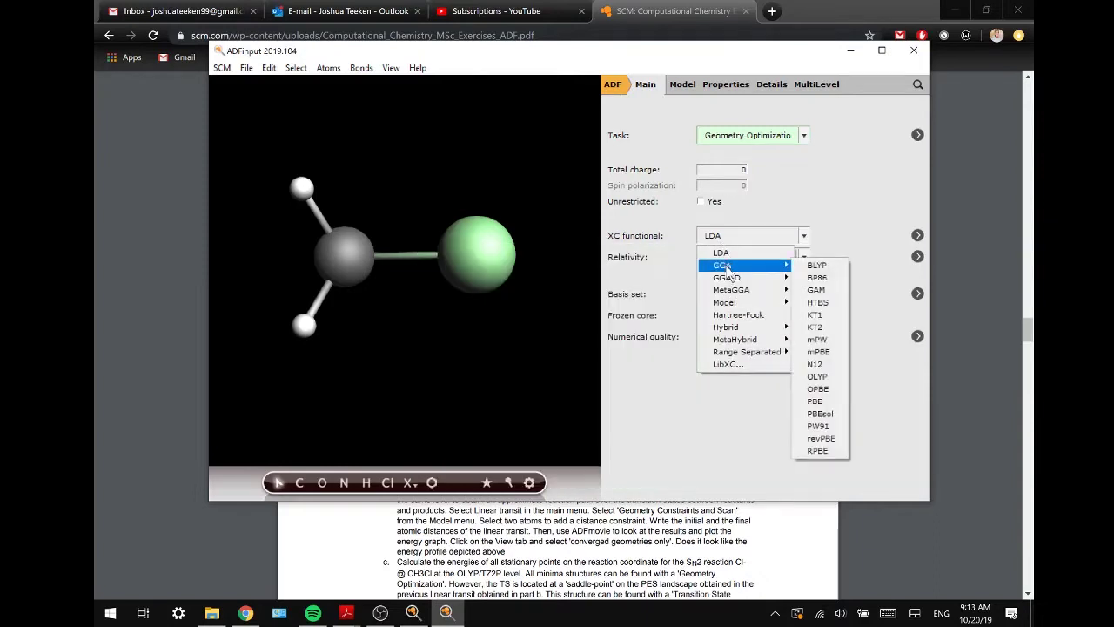
left_click(827, 377)
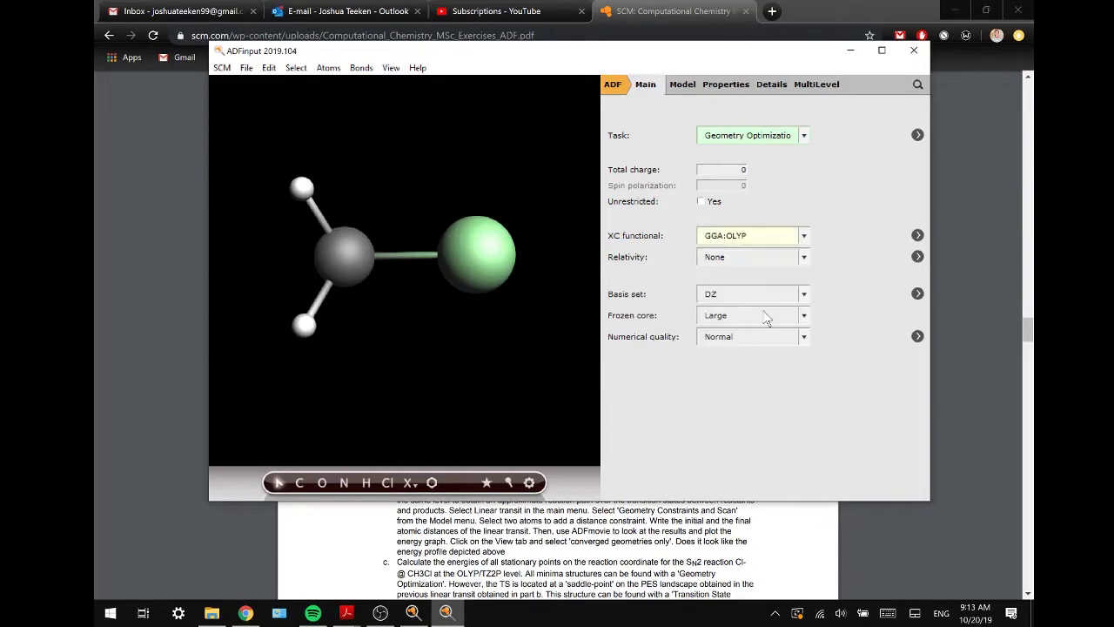
left_click(735, 296)
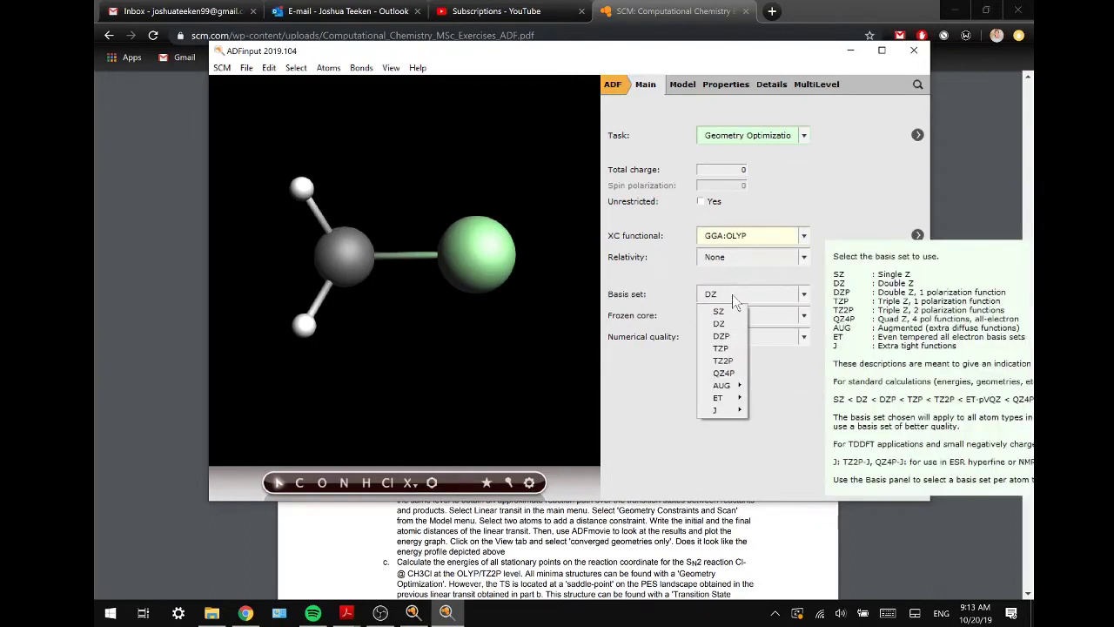
left_click(725, 362)
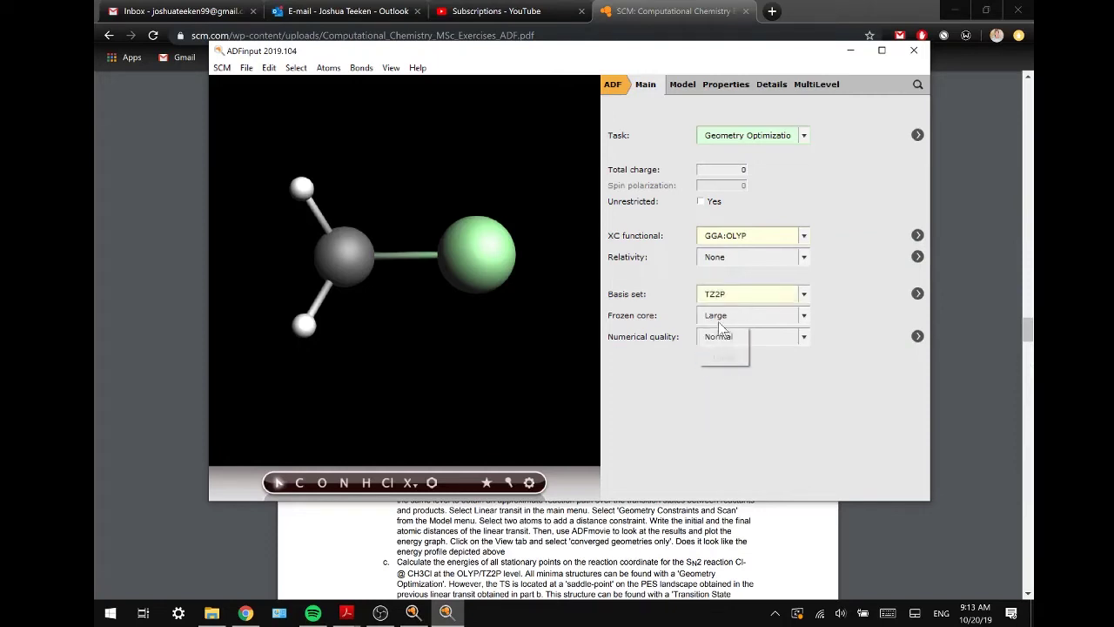
left_click(719, 328)
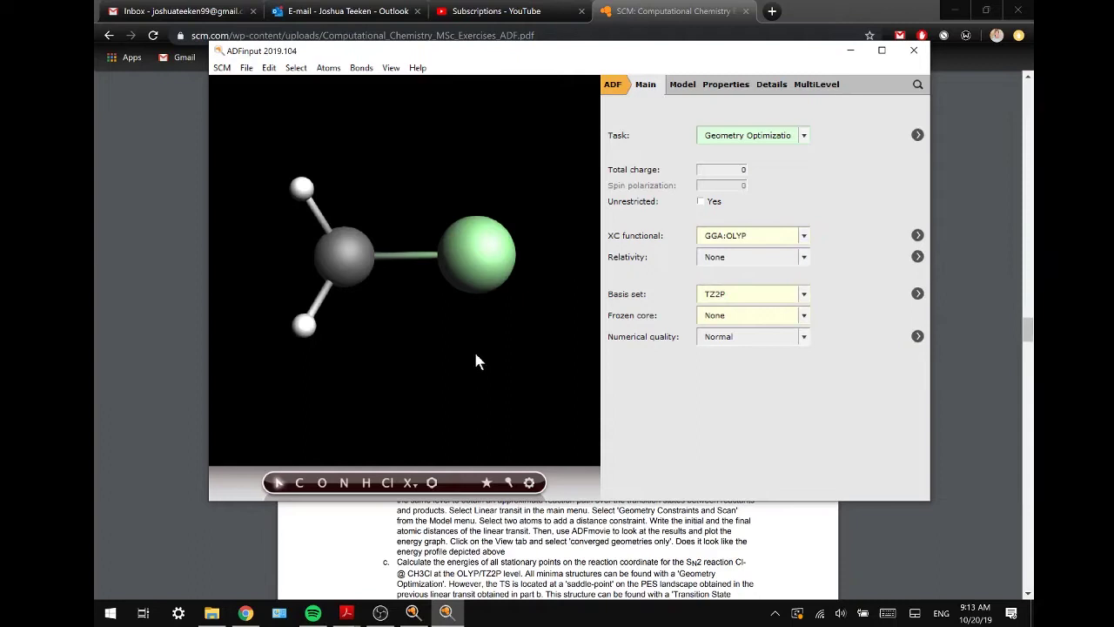
Save the job as SN2, run it, and load the optimized coordinates from SN2.t21.
key("ctrl+s")
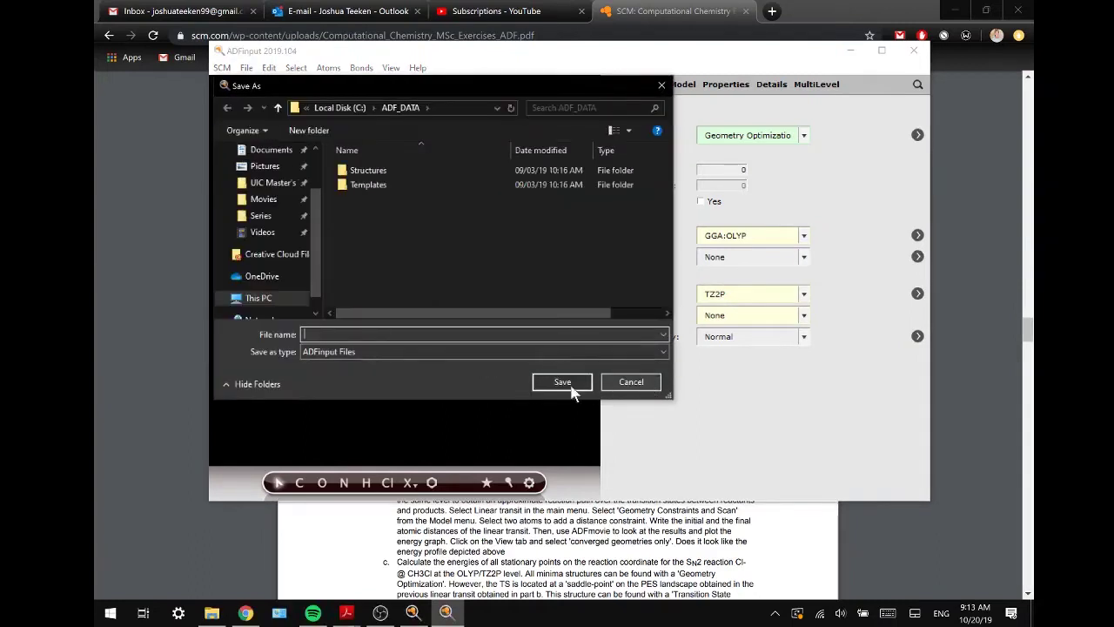
type("SN2")
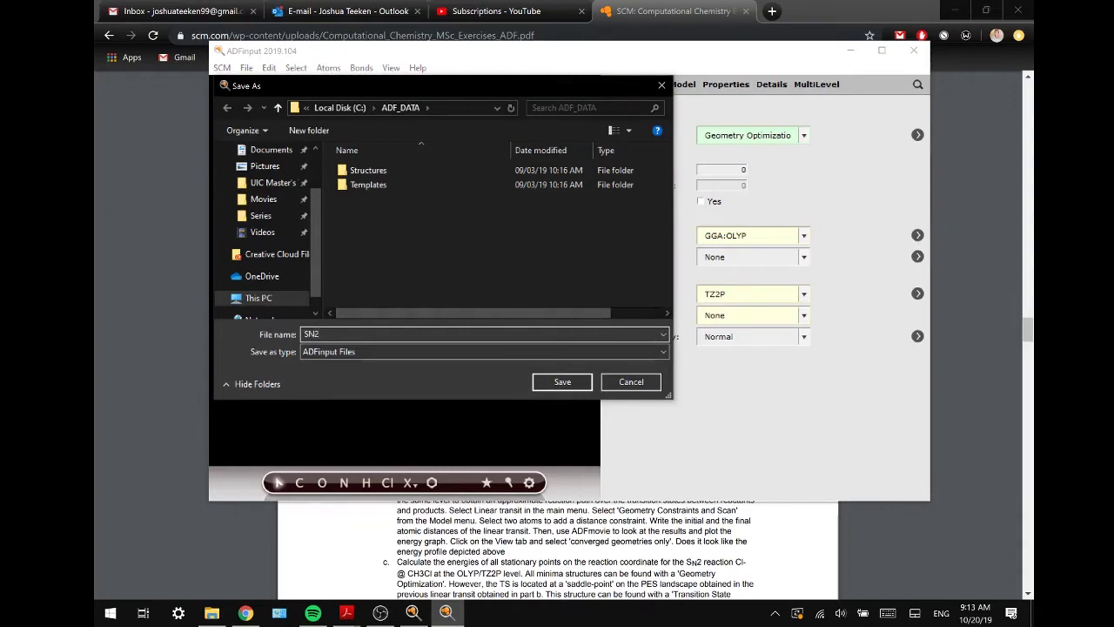
key("Return")
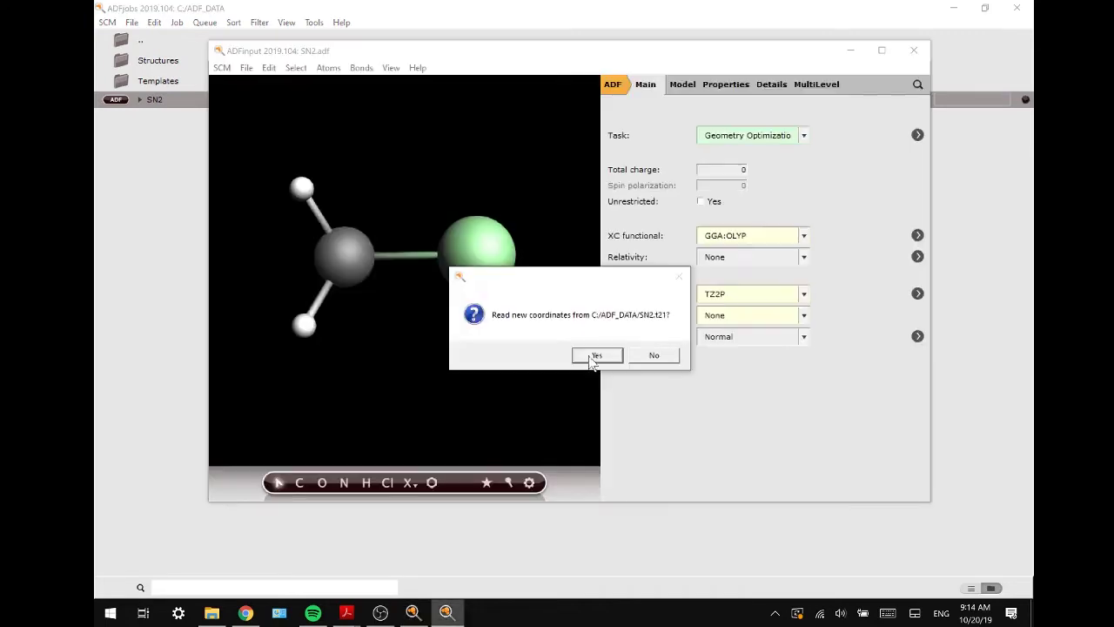
left_click(591, 358)
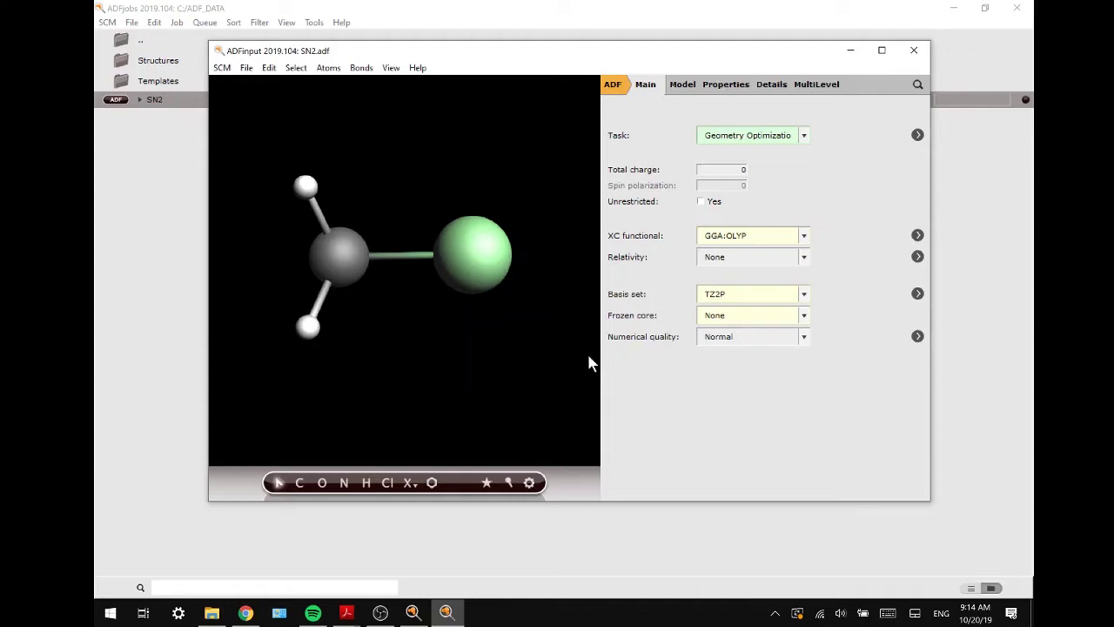
left_click(616, 85)
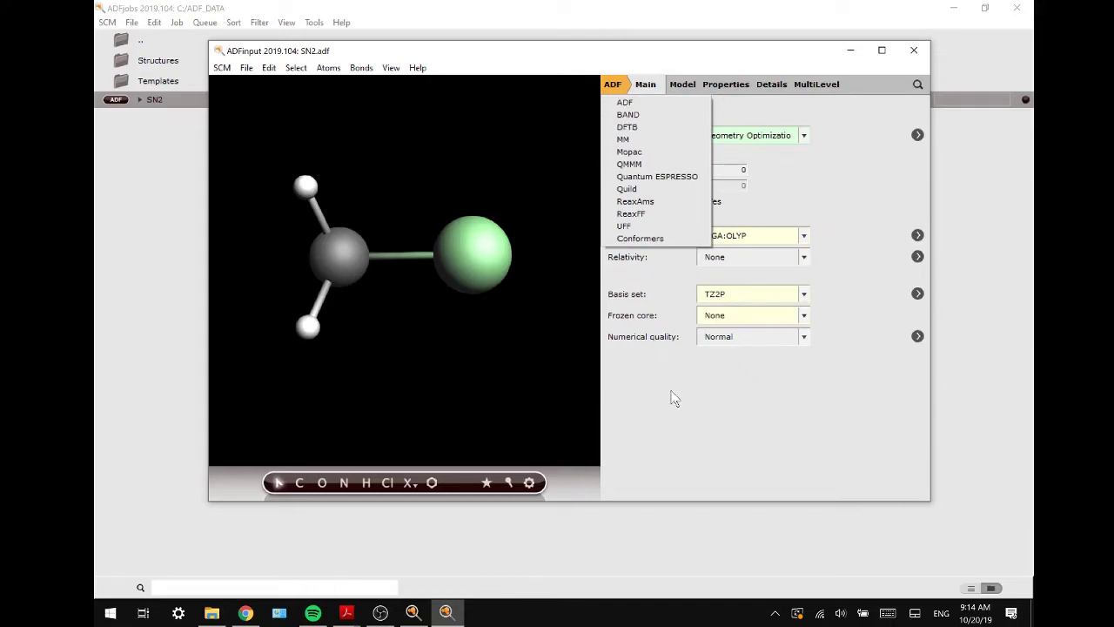
Place a second Cl opposite the carbon and set its C–Cl distance to 500 pm.
left_click(670, 400)
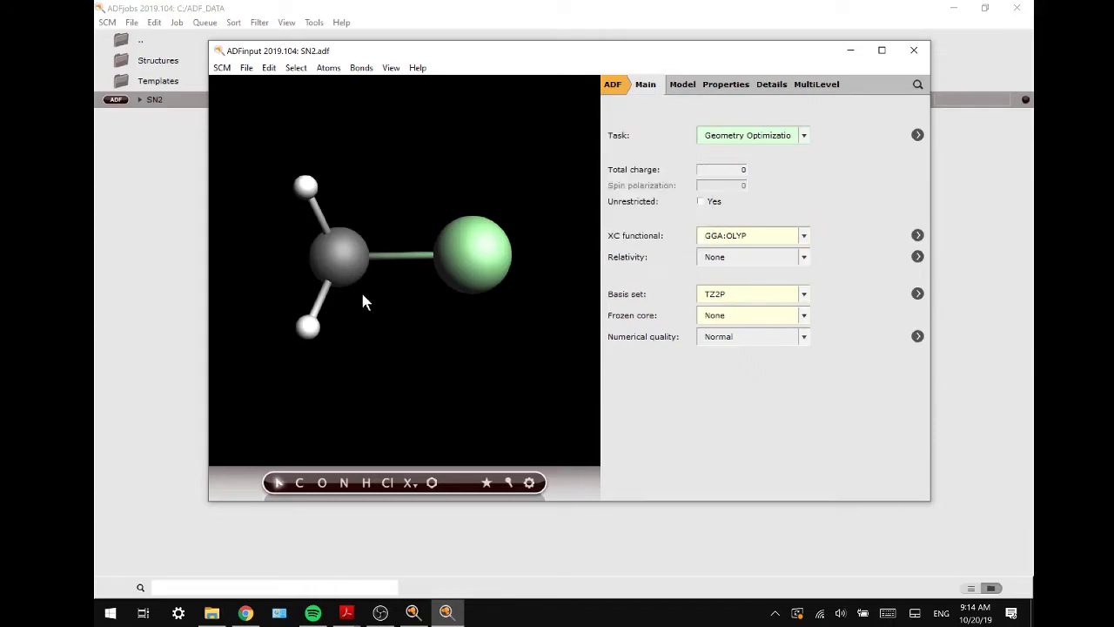
scroll(362, 295, "down", 5)
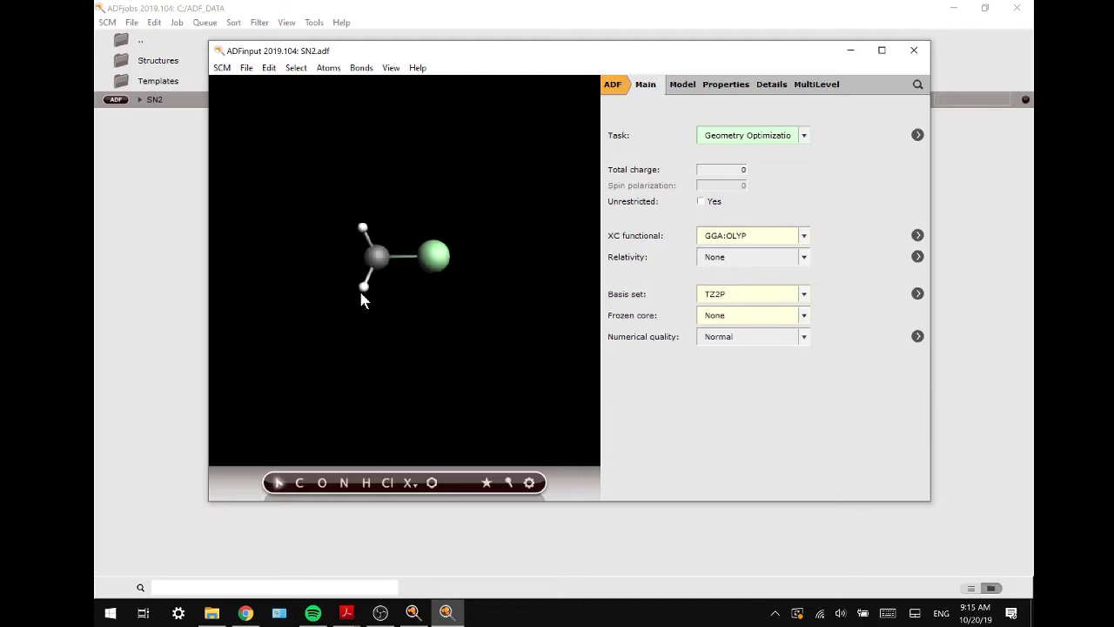
scroll(417, 379, "down", 2)
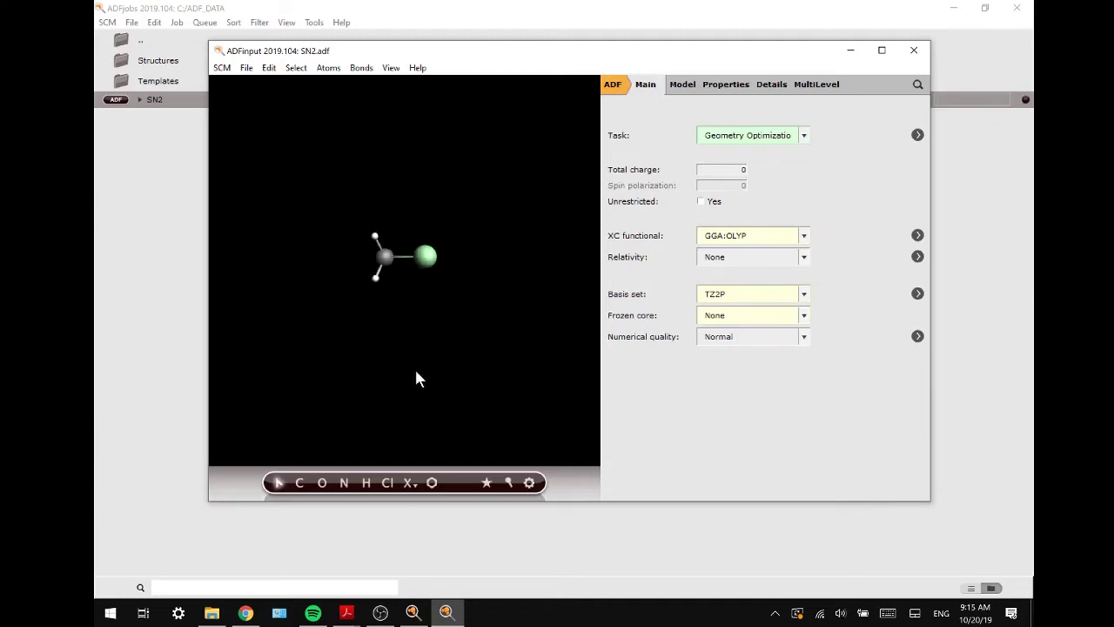
left_click(388, 482)
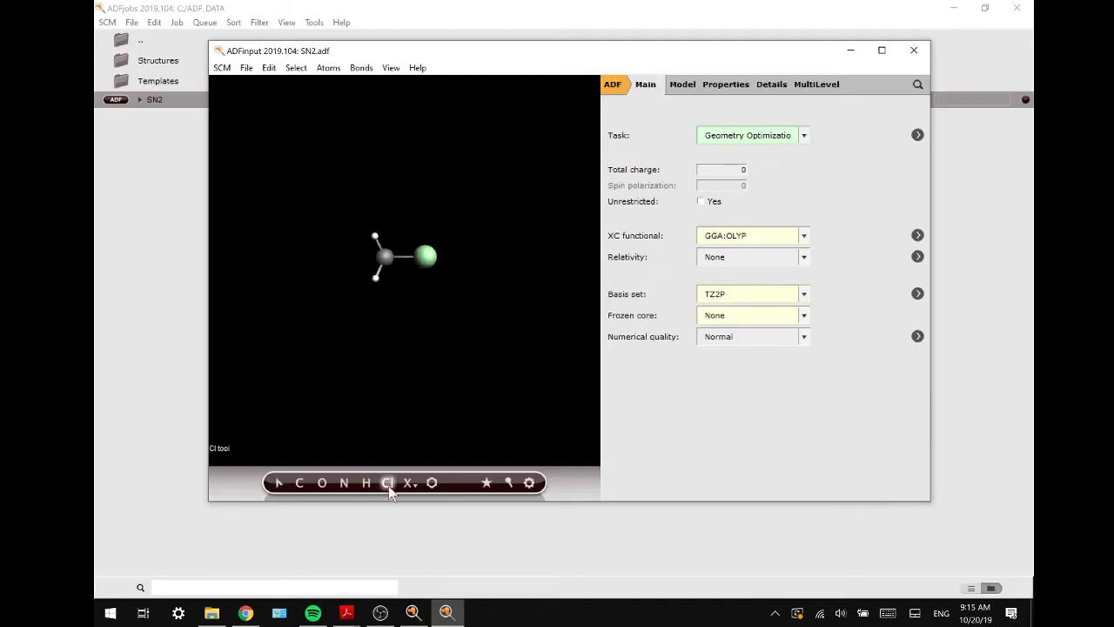
left_click(280, 261)
key("Escape")
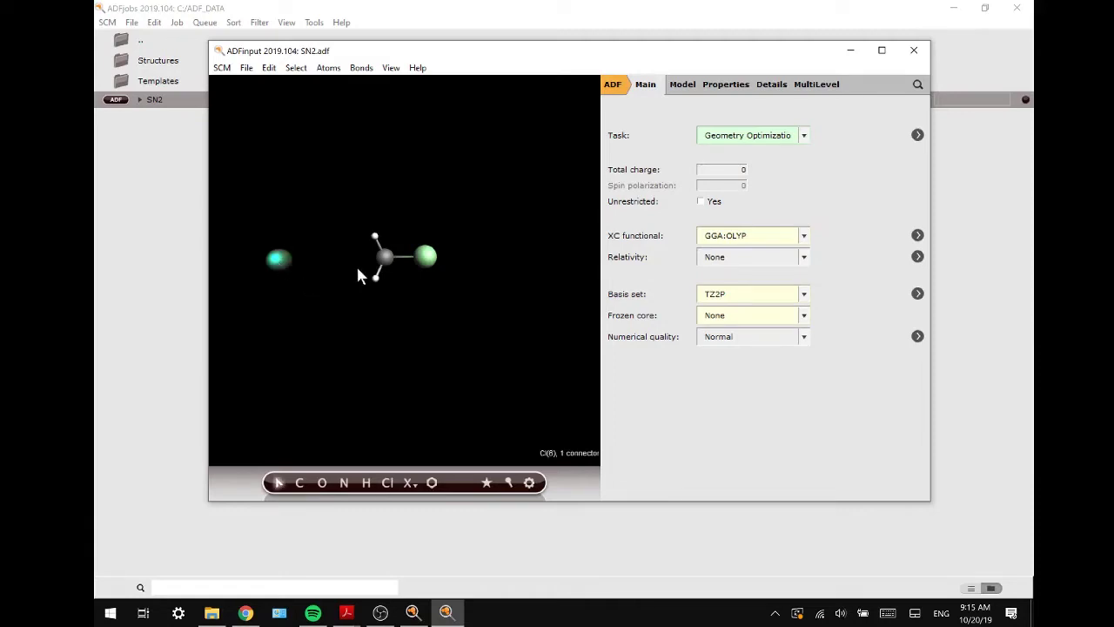
left_click(384, 256)
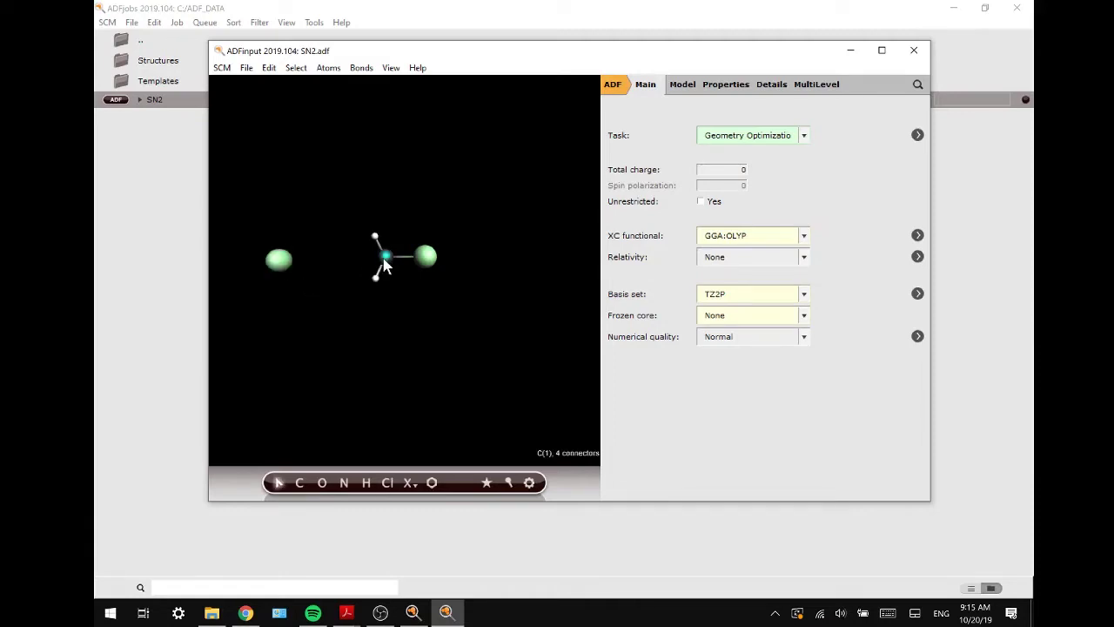
left_click(280, 262, "shift")
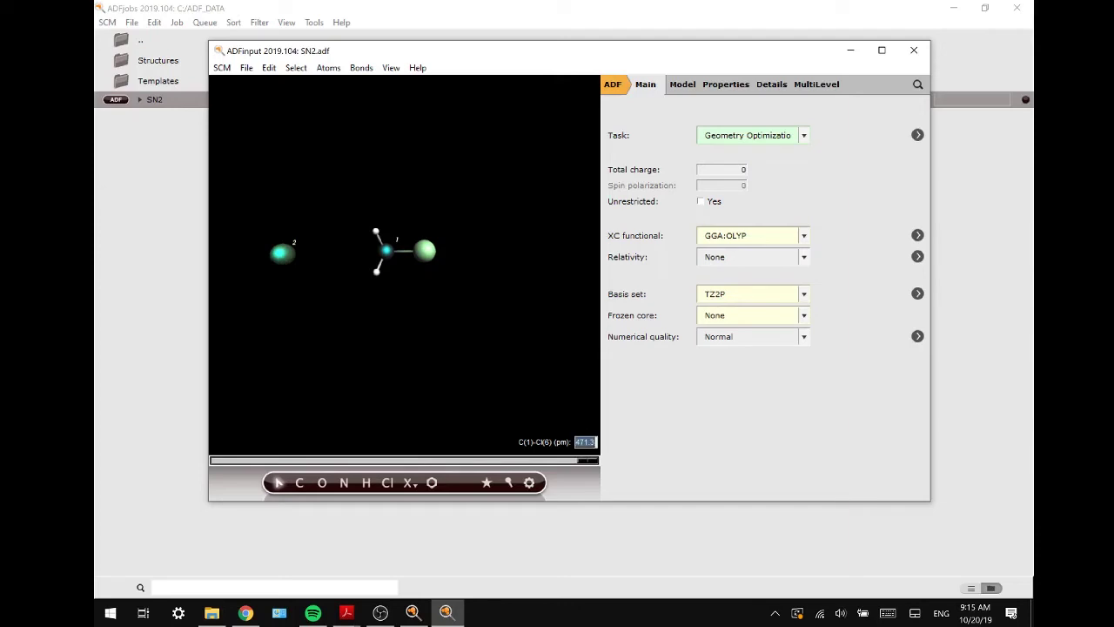
type("500")
key("Return")
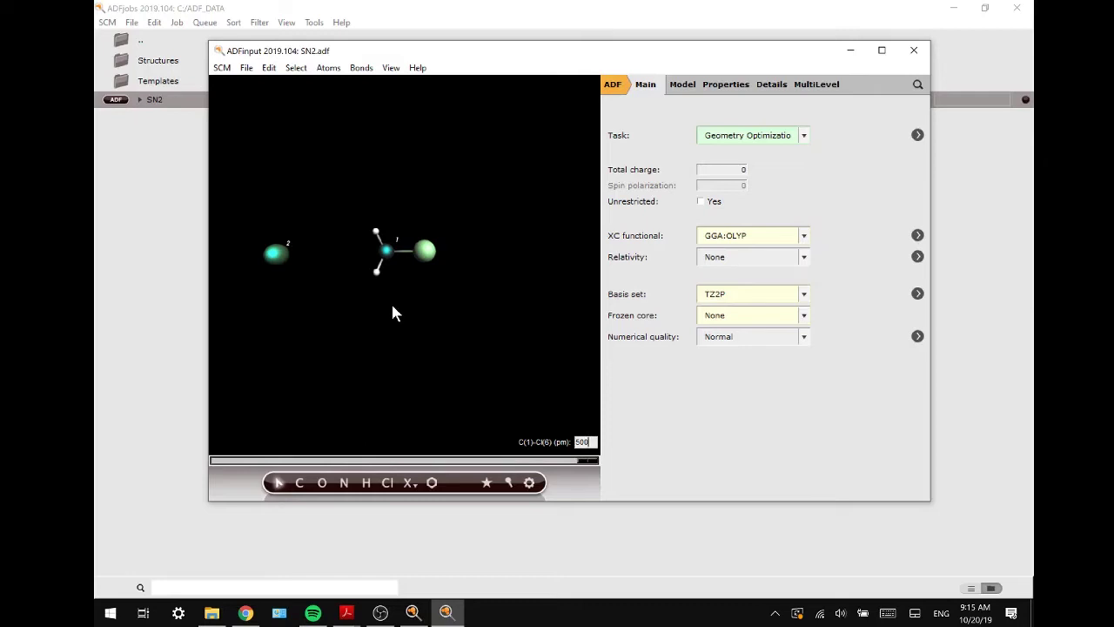
left_click(385, 317)
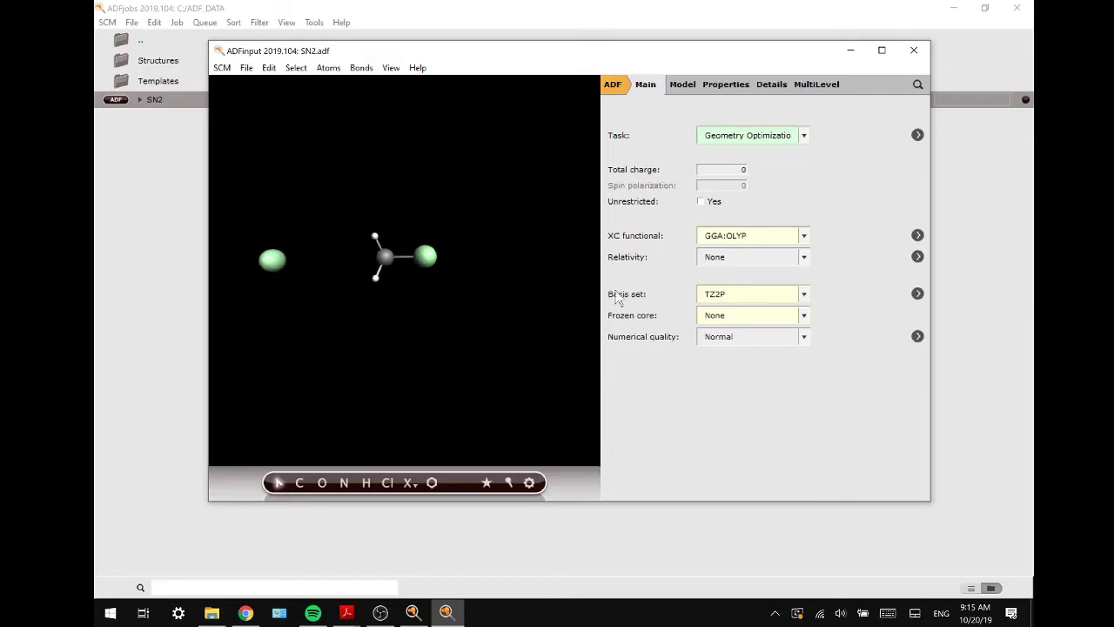
Set the total charge to -1 and the task to Linear Transit.
left_click(742, 168)
type("-1")
left_click(753, 138)
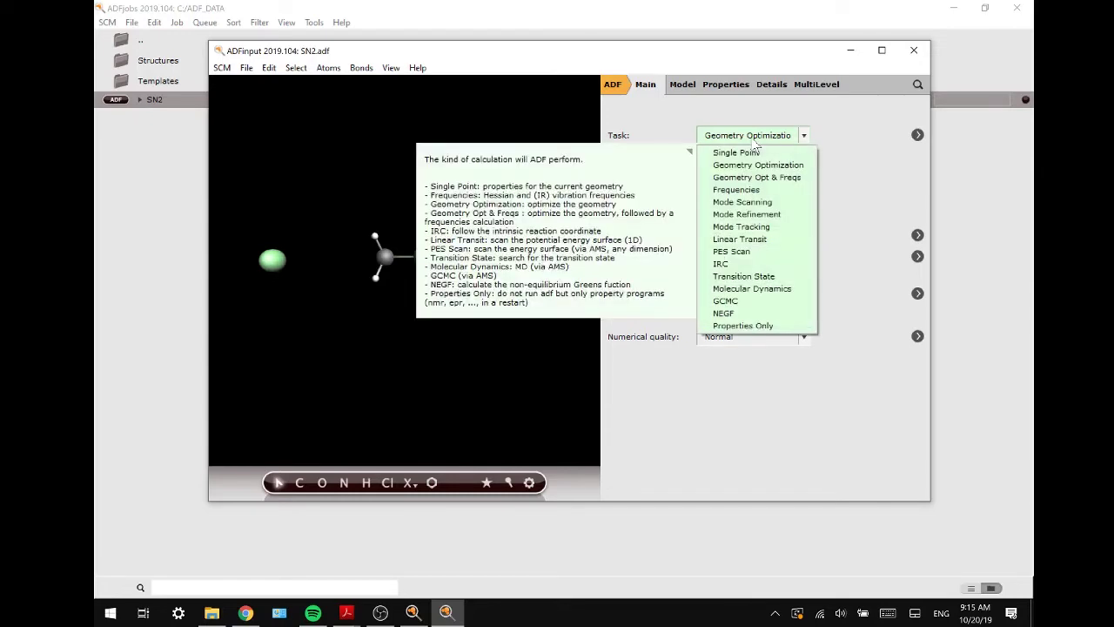
left_click(756, 240)
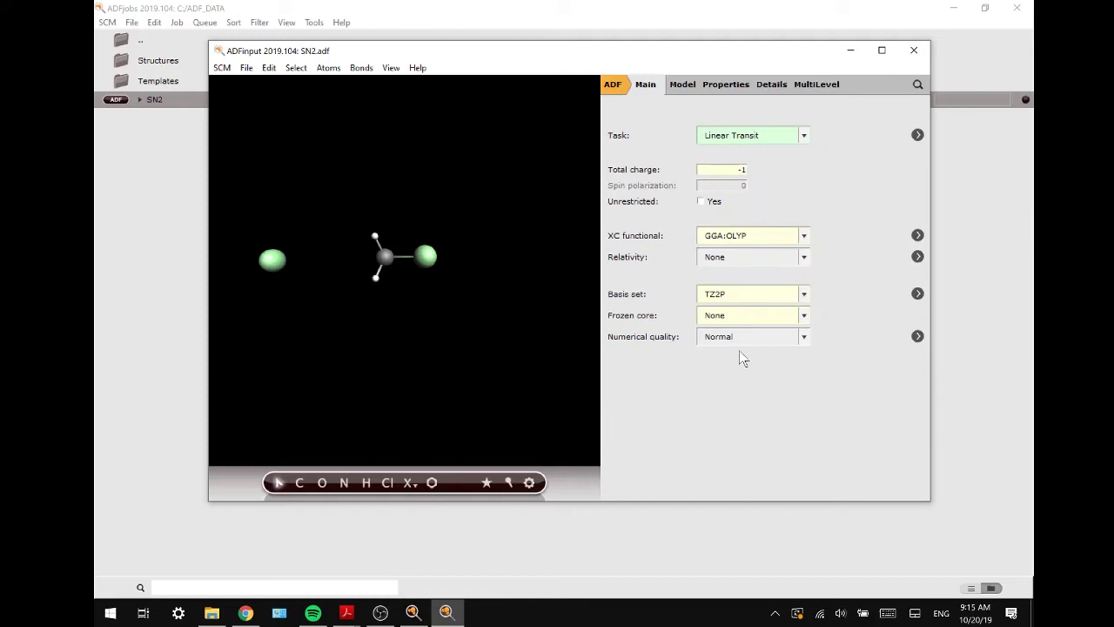
Add Cl(6)–C(1) and Cl(2)–C(1) distance constraints in Geometry Constraints and LT.
left_click(693, 86)
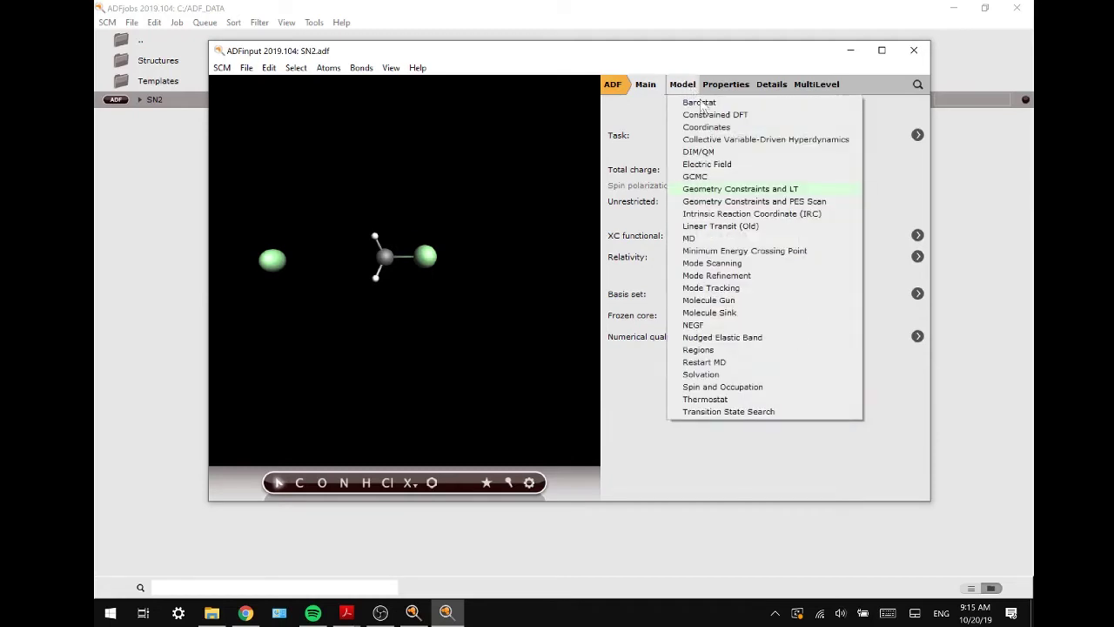
left_click(727, 192)
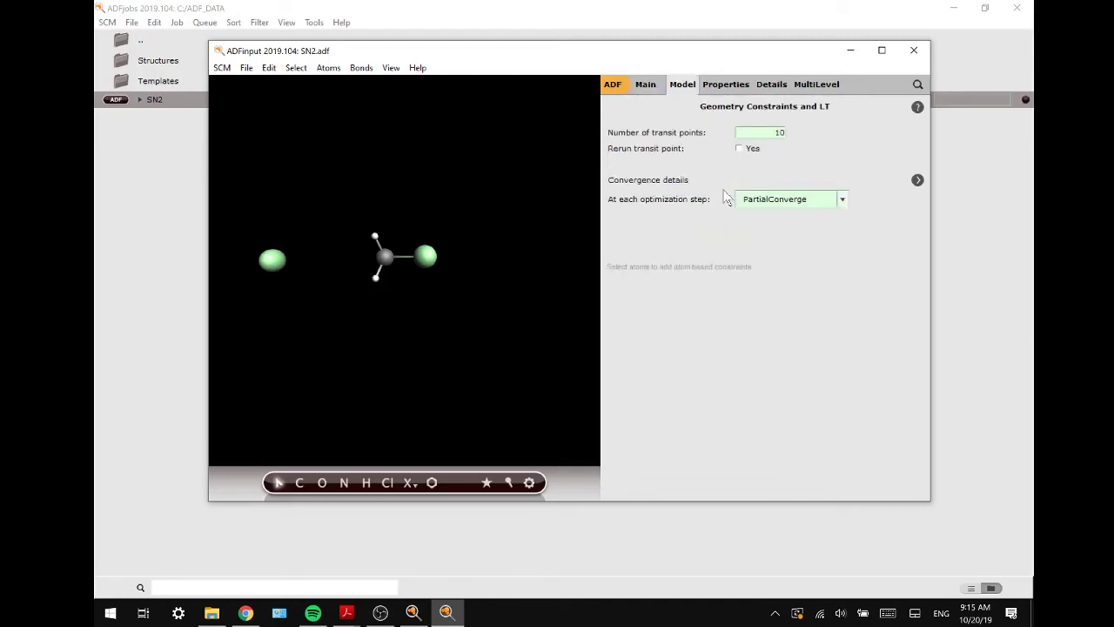
left_click(269, 262)
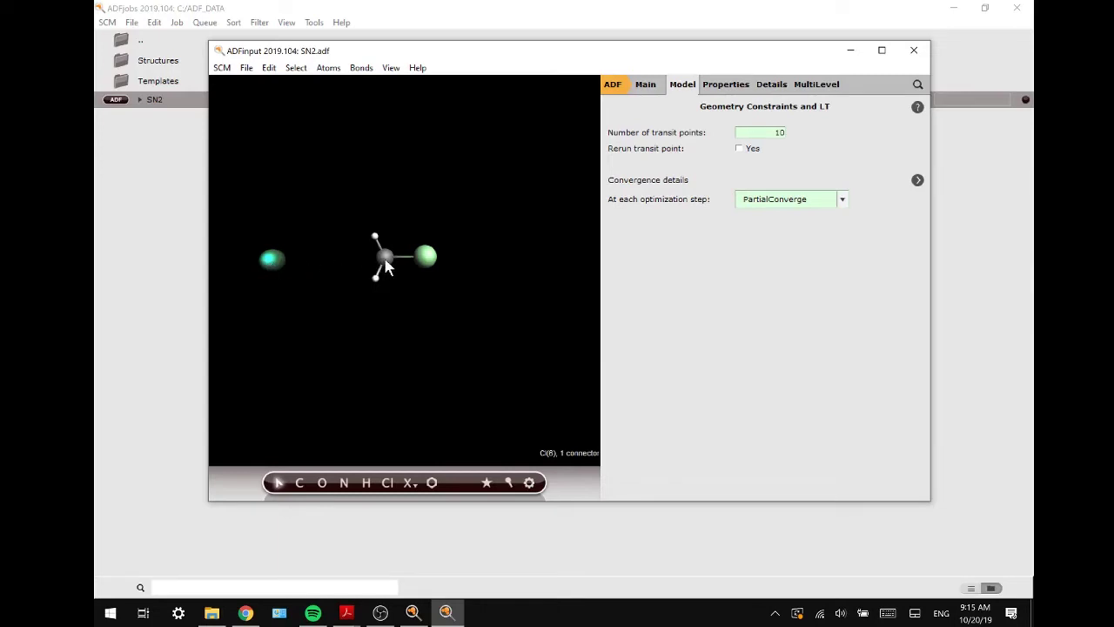
left_click(385, 257)
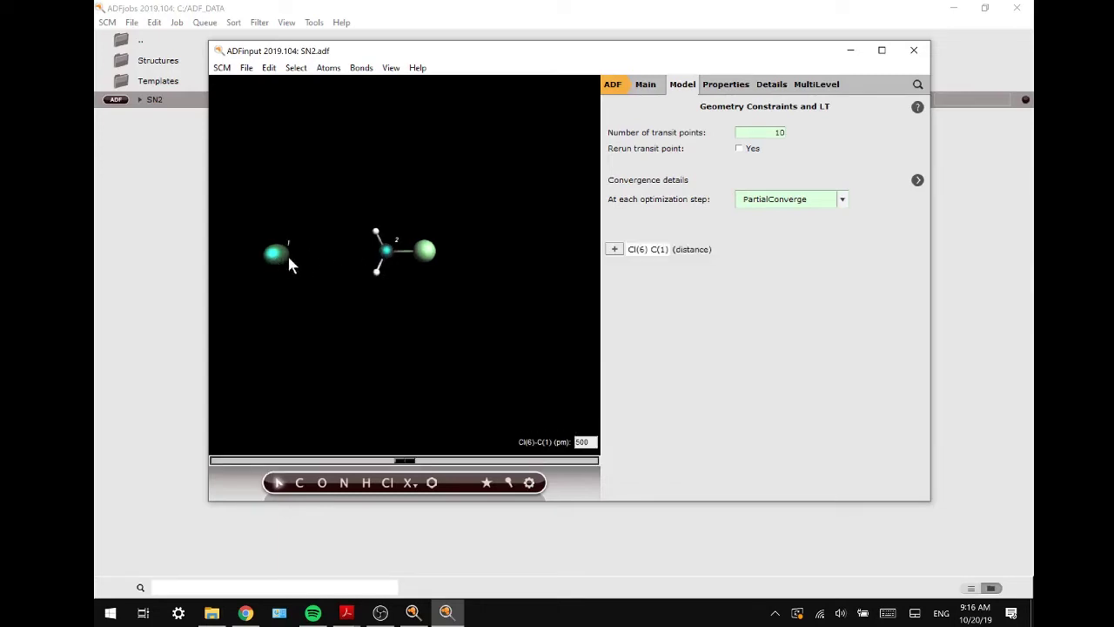
left_click(615, 249)
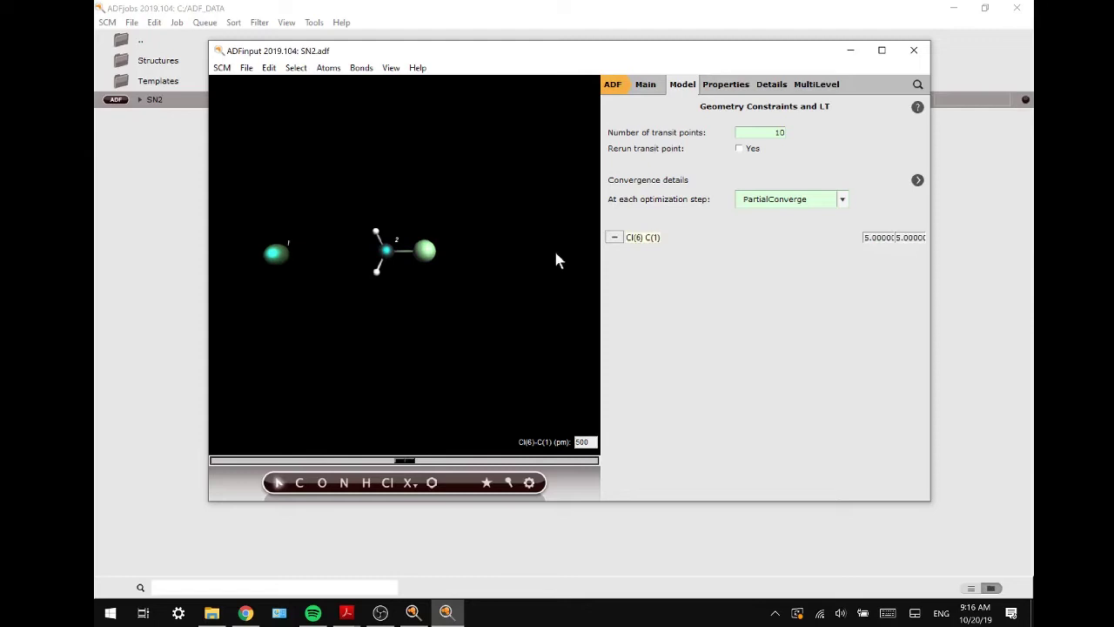
left_click(418, 263)
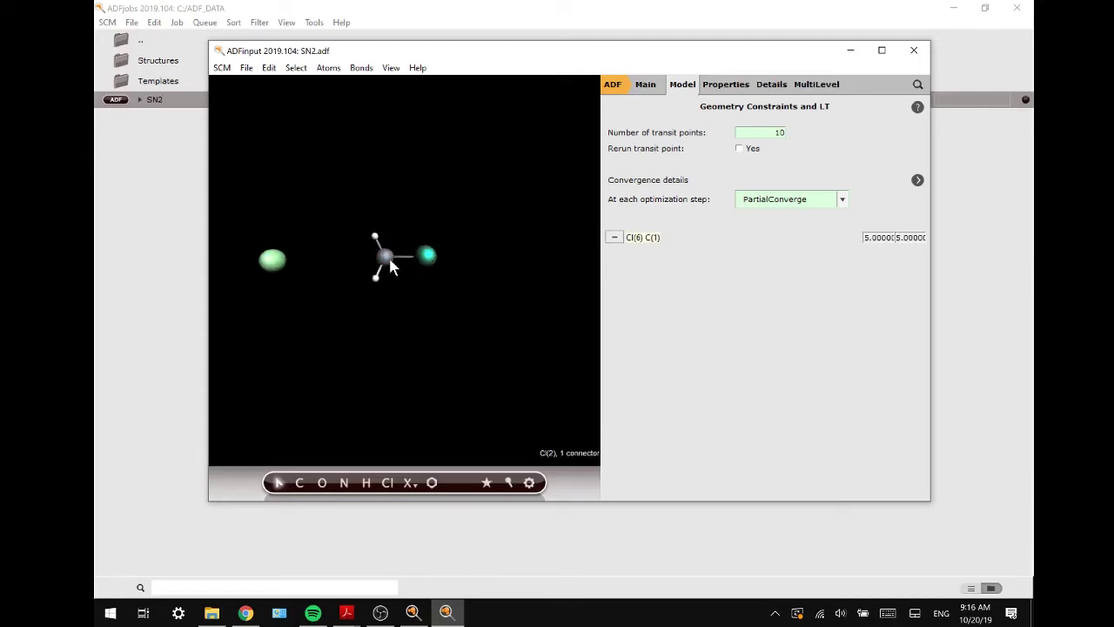
left_click(388, 256, "shift")
left_click(614, 267)
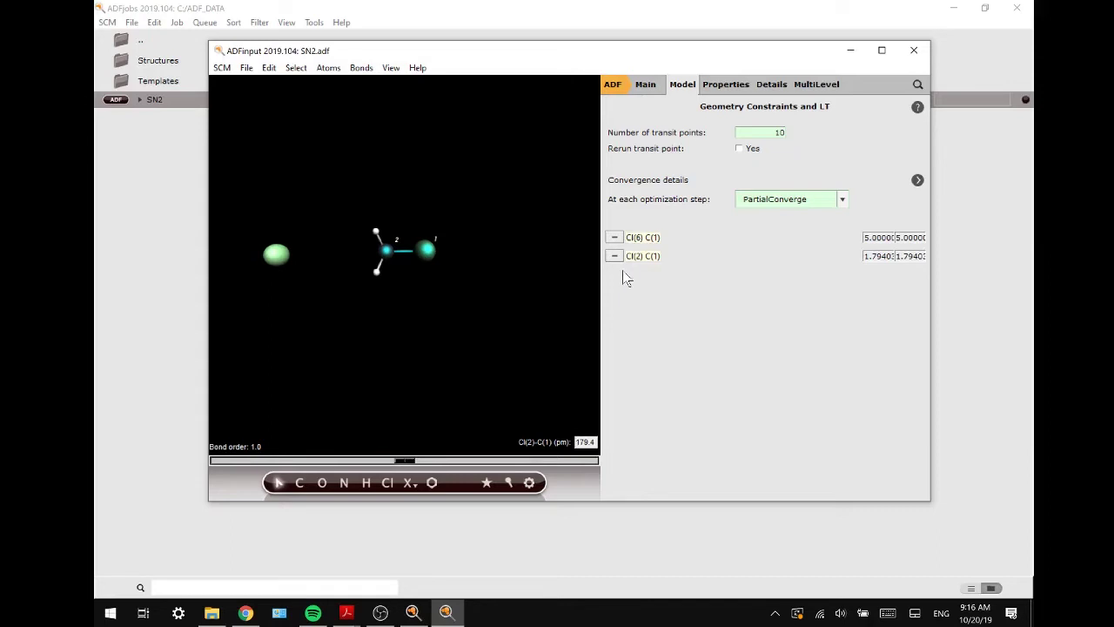
Copy each constraint's start distance into the other's end value, swapping 5.0 and 1.794.
double_click(875, 236)
double_click(911, 255)
key("ctrl+v")
double_click(878, 256)
double_click(910, 237)
key("ctrl+v")
Deselect the atoms and run the Linear Transit job, saving over SN2.adf.
left_click(642, 86)
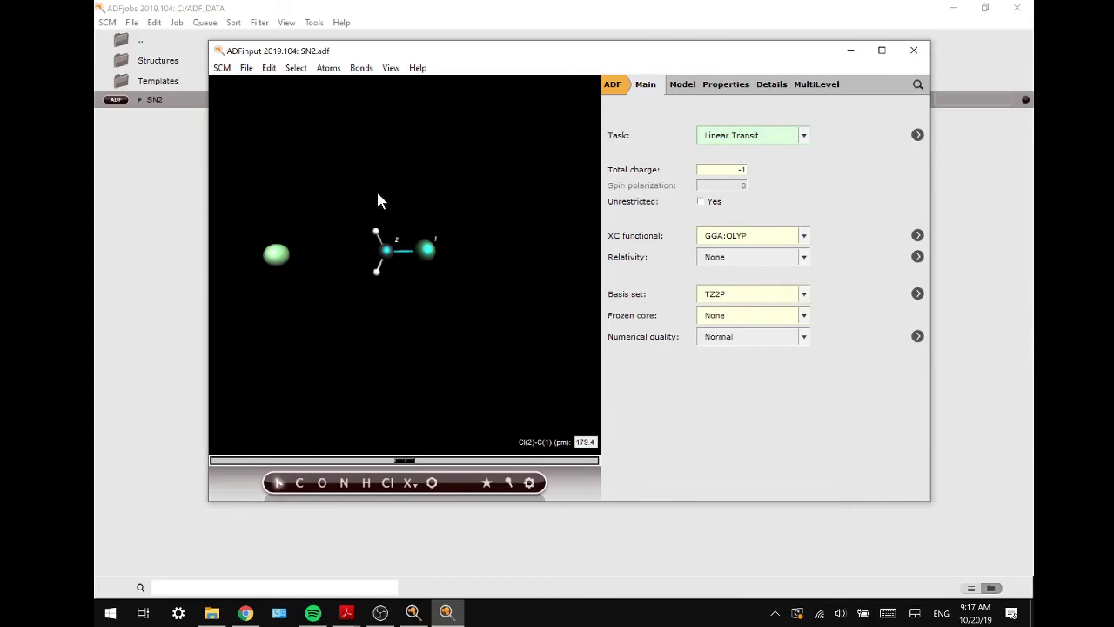
left_click(394, 206)
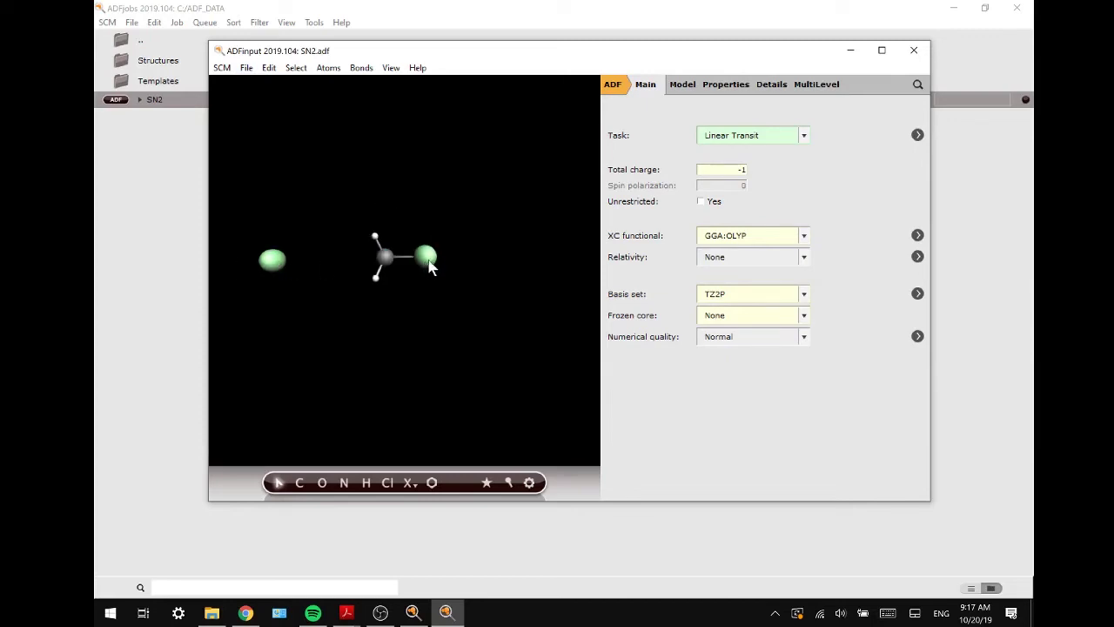
left_click(249, 70)
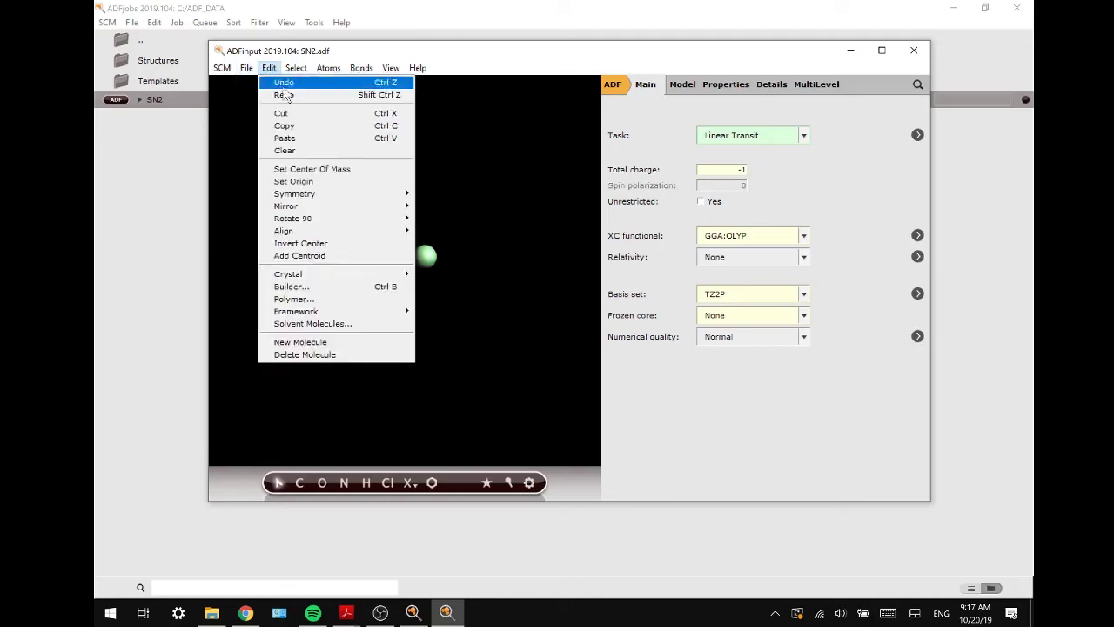
left_click(294, 262)
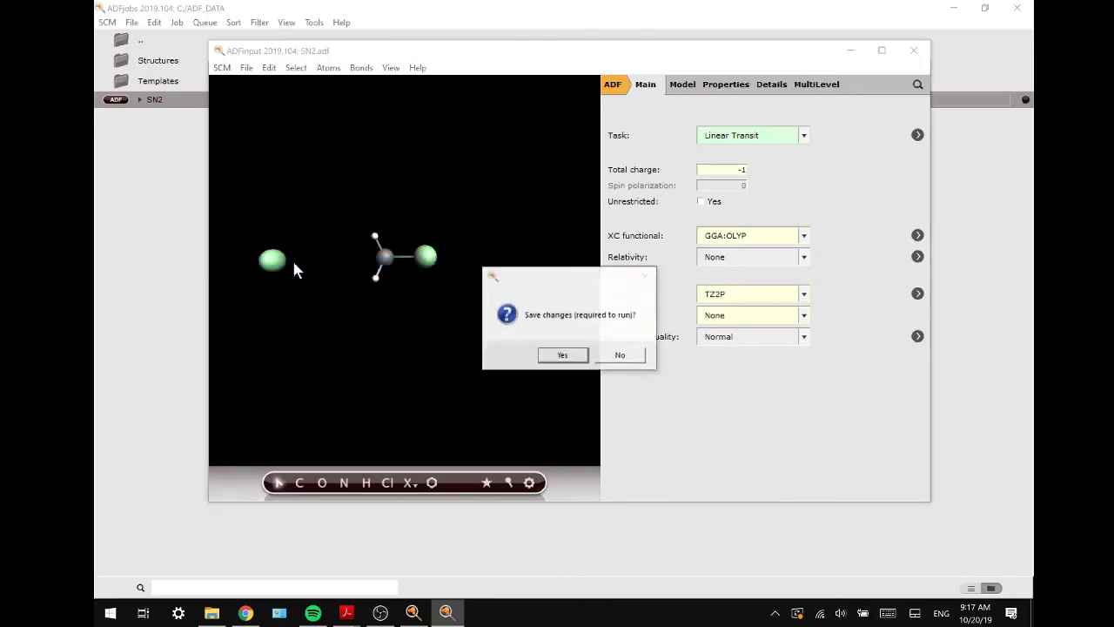
left_click(555, 357)
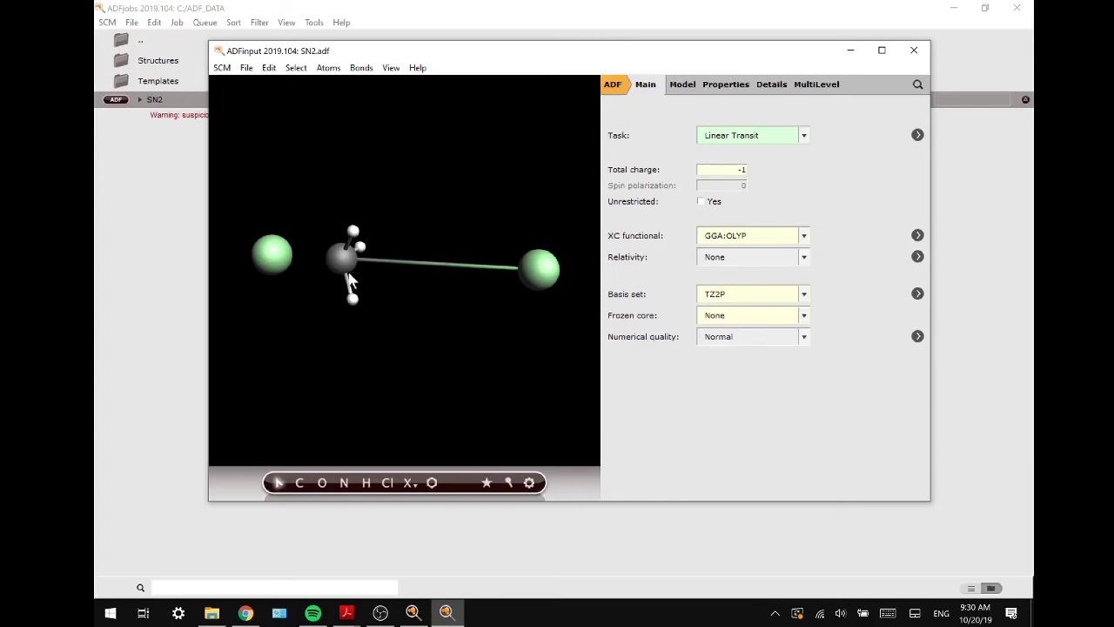
Open SN2.t21 in ADFmovie via SCM > Movie and reposition the enlarged window.
left_click(249, 69)
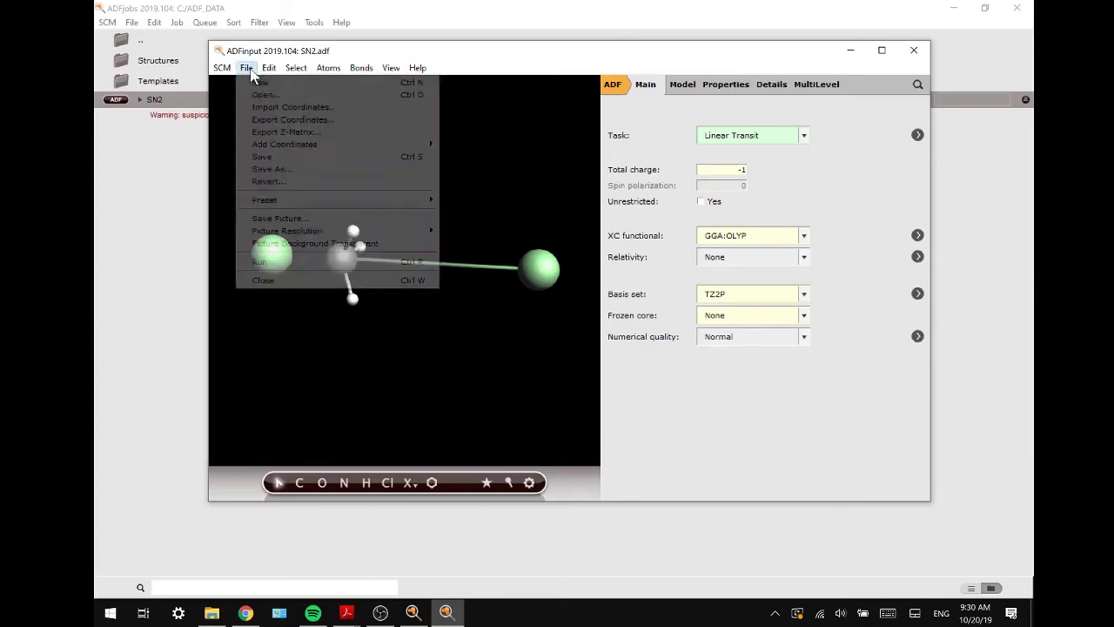
left_click(225, 69)
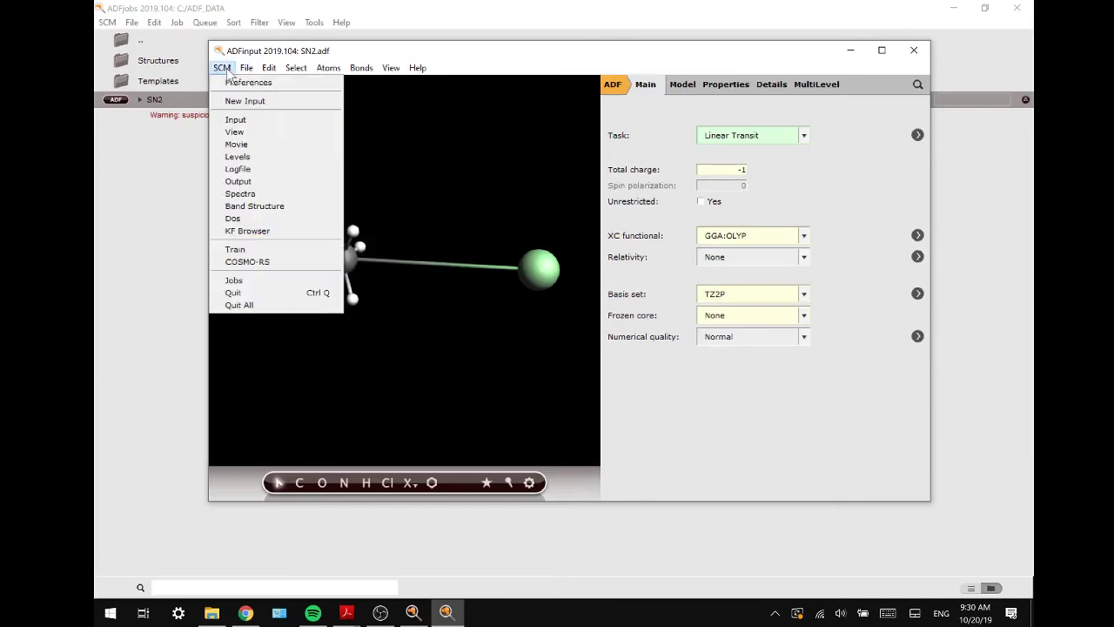
left_click(235, 143)
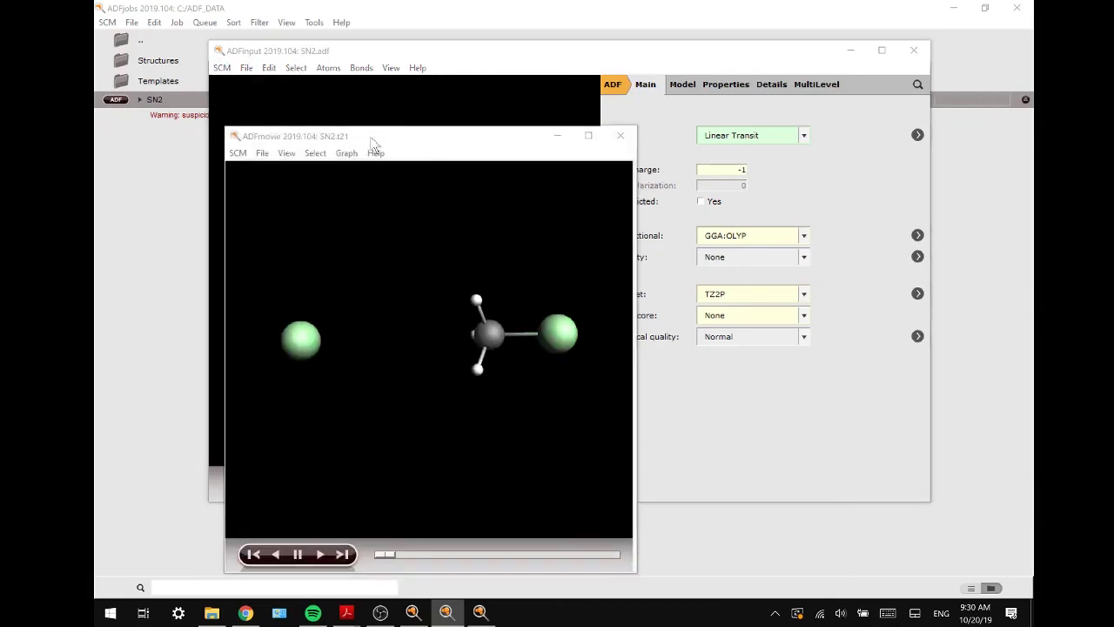
left_click_drag(373, 143, 287, 81)
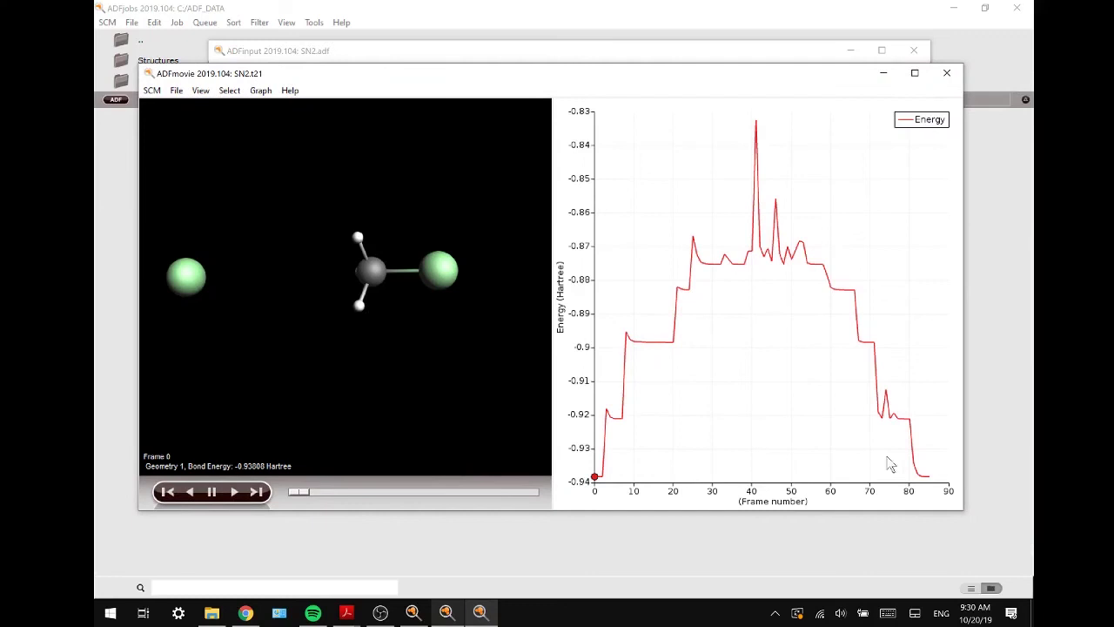
left_click(201, 93)
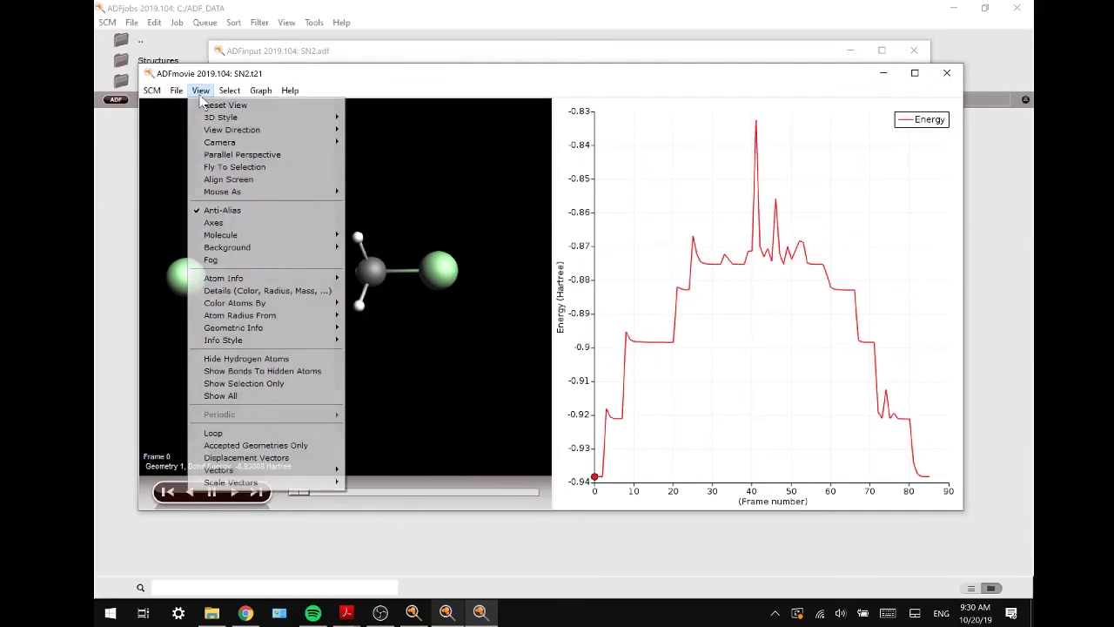
Show Accepted Geometries Only for a 10-frame energy curve, then view the frame-5 transition state.
left_click(261, 445)
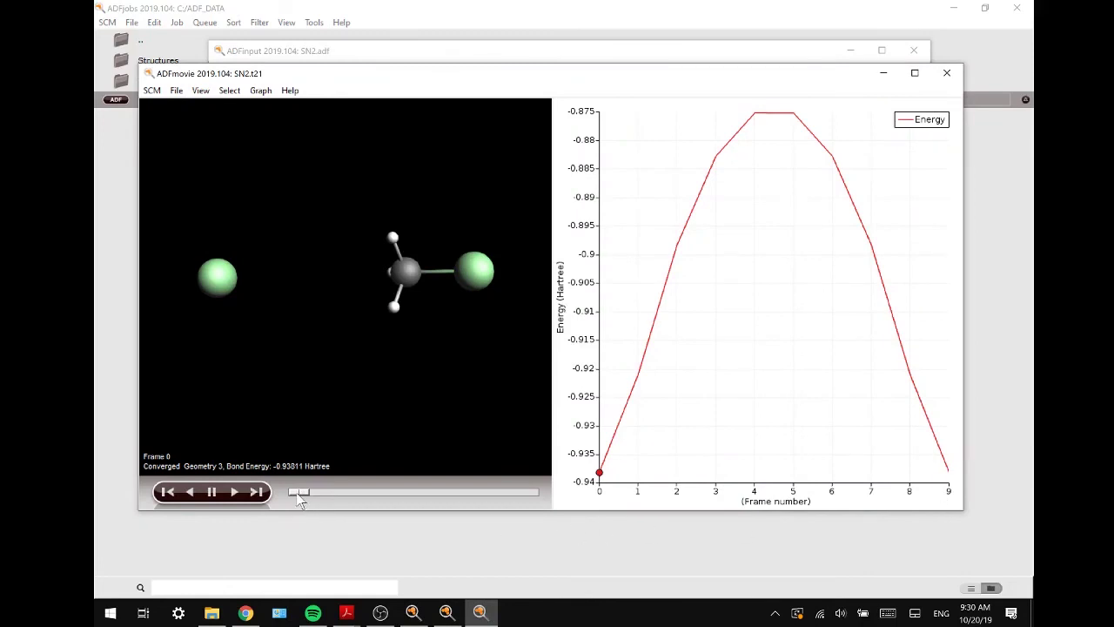
left_click_drag(299, 495, 526, 500)
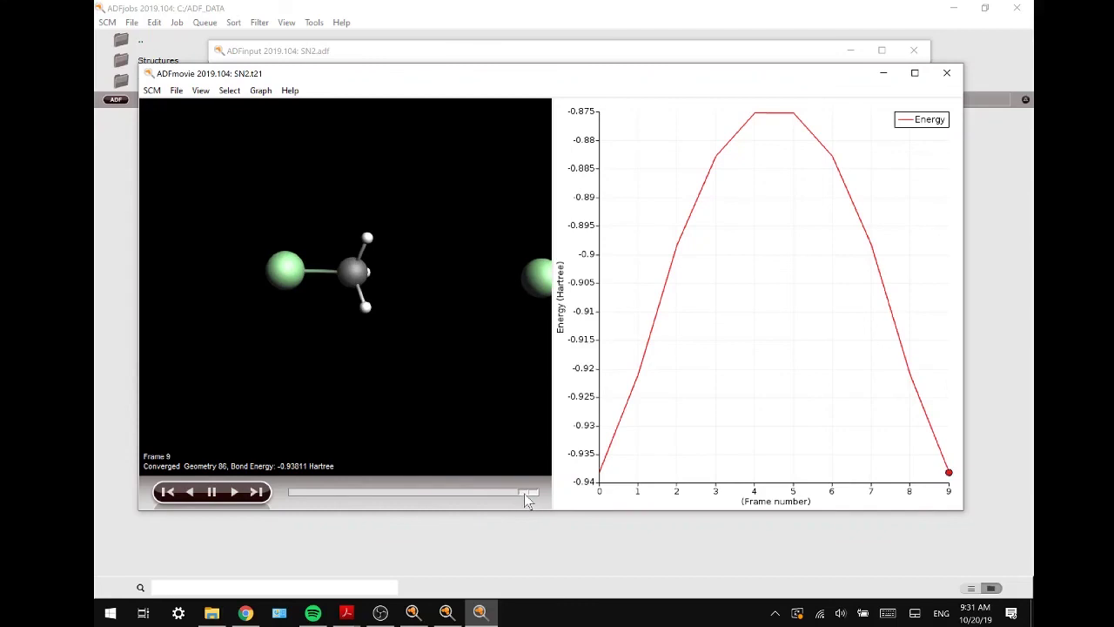
middle_click_drag(402, 380, 376, 380)
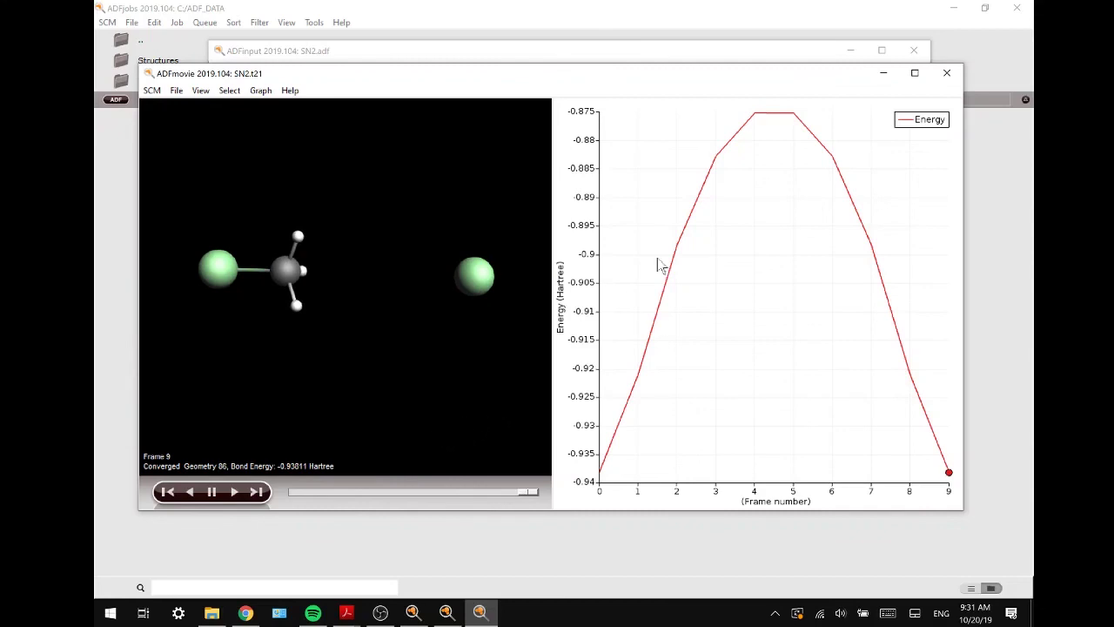
mouse_move(531, 498)
left_mouse_down()
mouse_move(427, 495)
mouse_move(367, 406)
mouse_move(327, 390)
left_mouse_up()
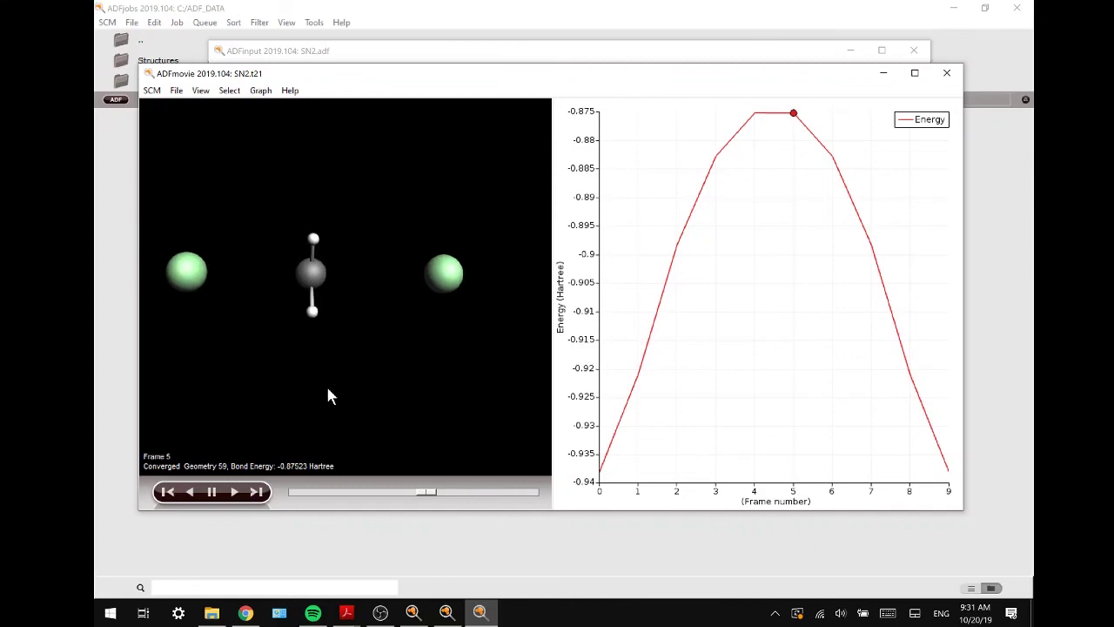